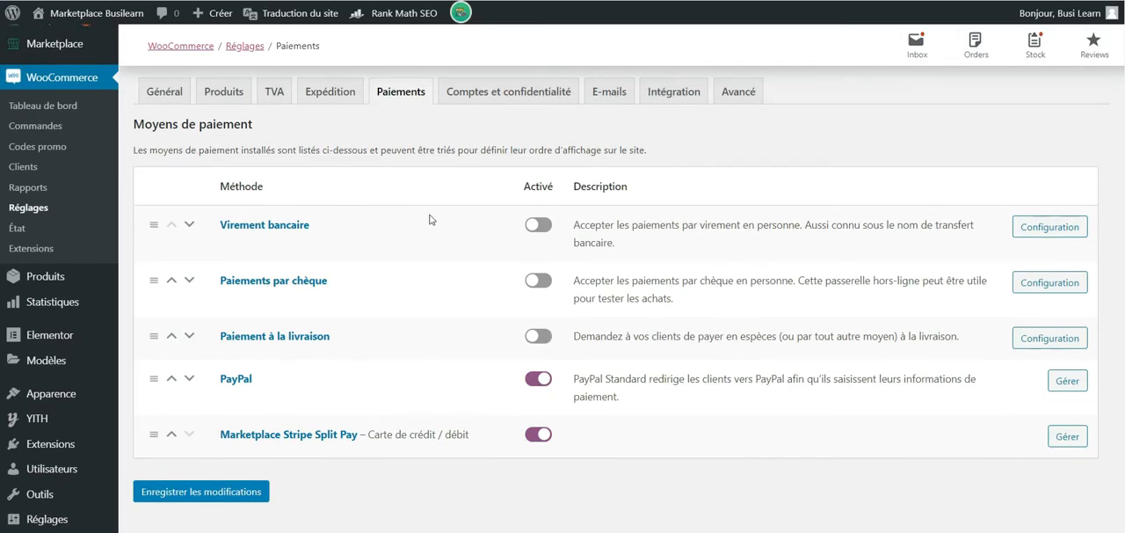
scroll(427, 219, "up", 2)
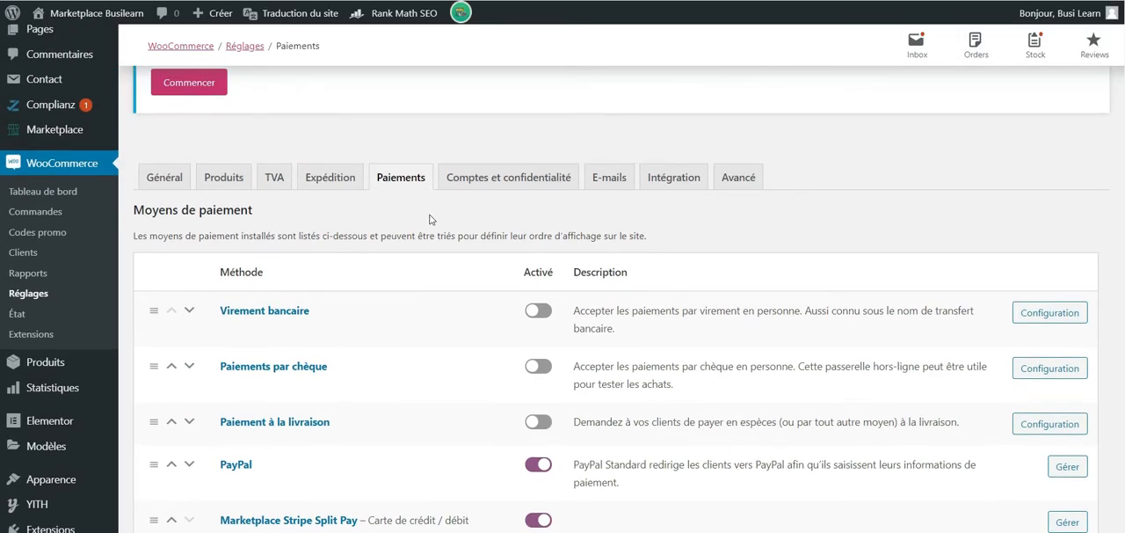
scroll(412, 185, "down", 2)
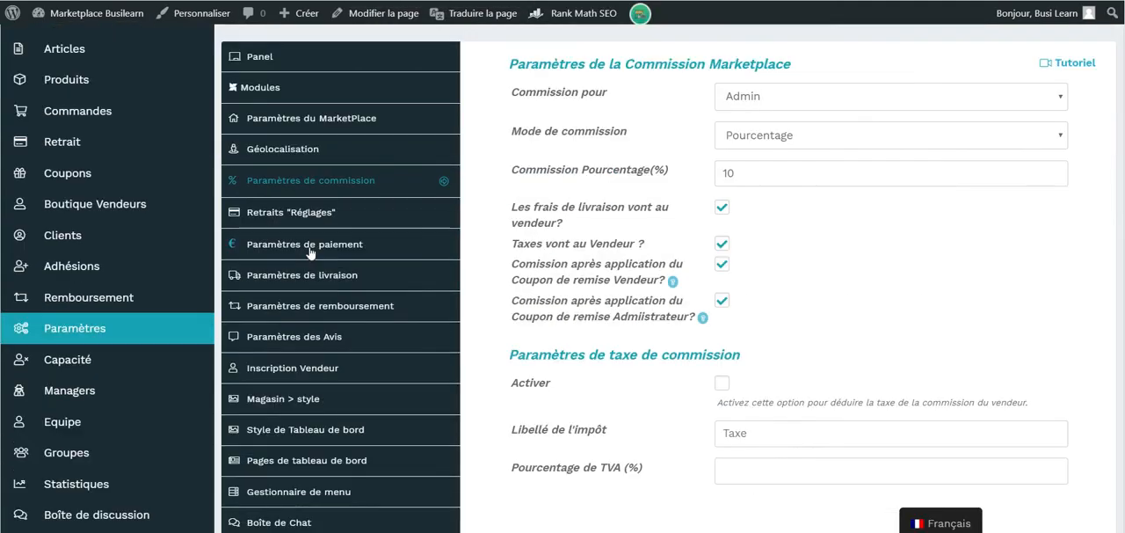
Open the marketplace payment settings and try enabling PayPal as a withdrawal payment method
left_click(312, 246)
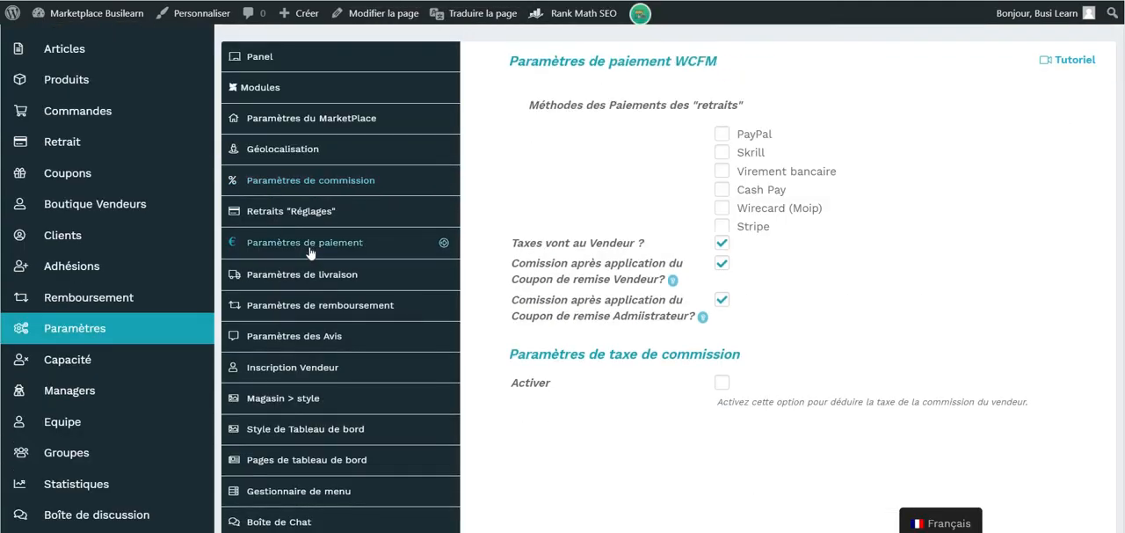
left_click(721, 141)
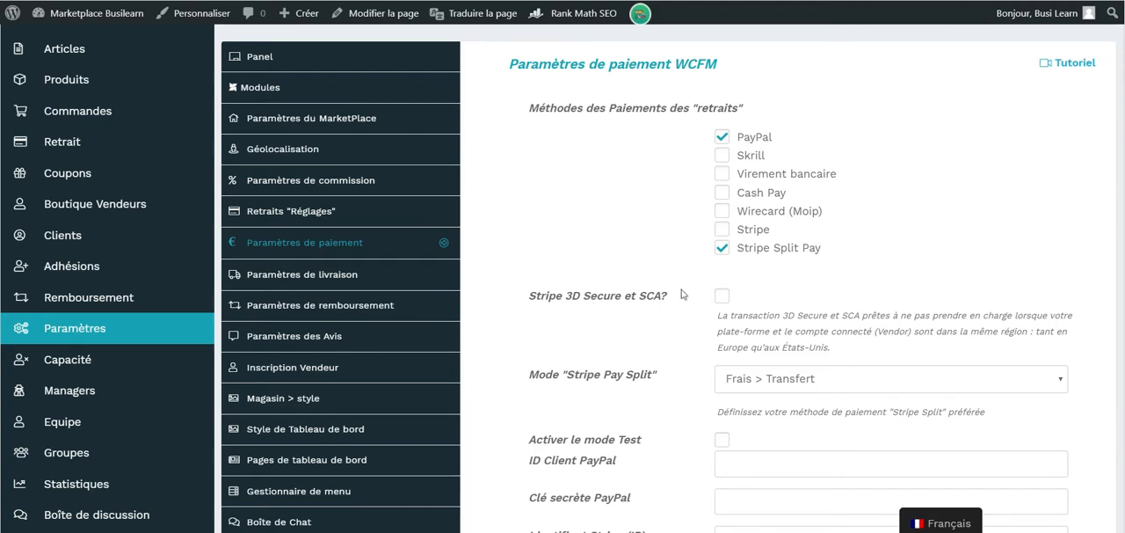
scroll(690, 334, "down", 2)
scroll(787, 412, "up", 2)
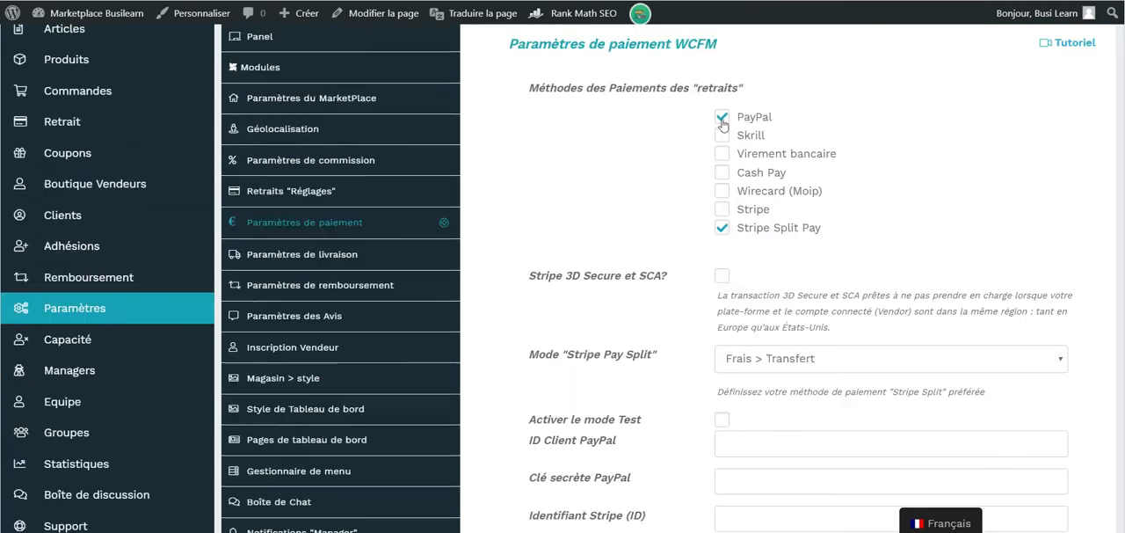
left_click(722, 117)
scroll(342, 231, "up", 1)
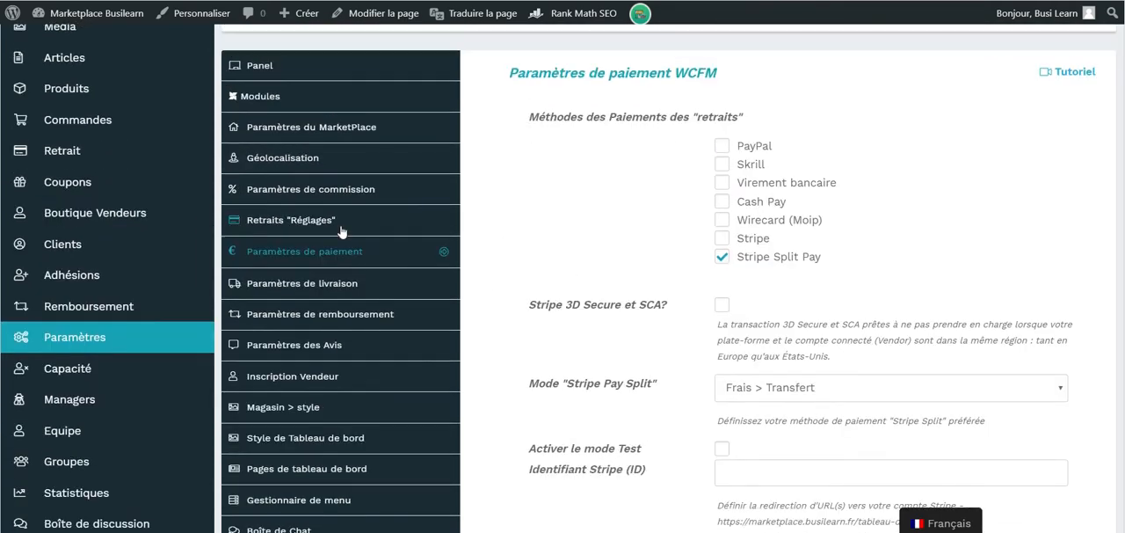
Examine the marketplace withdrawal settings, including the reverse withdrawal option and the payment methods excluded from withdrawal
left_click(342, 231)
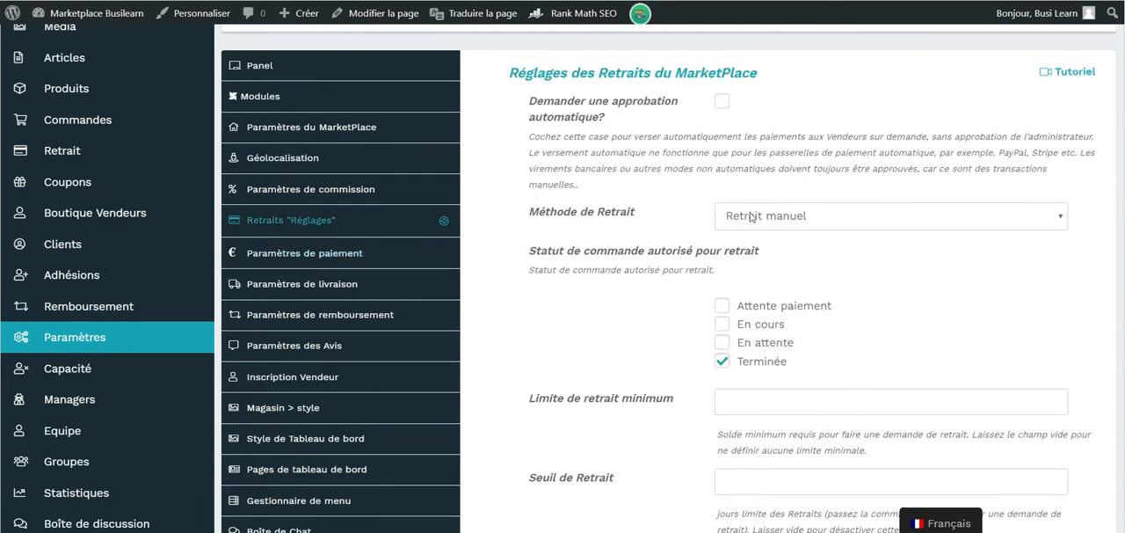
scroll(879, 284, "down", 5)
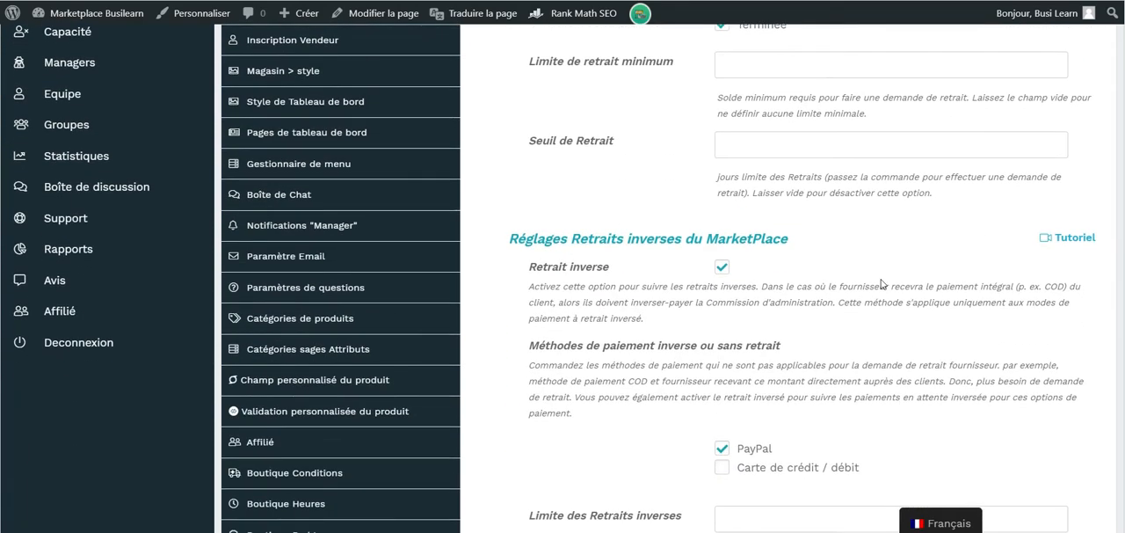
scroll(882, 284, "down", 1)
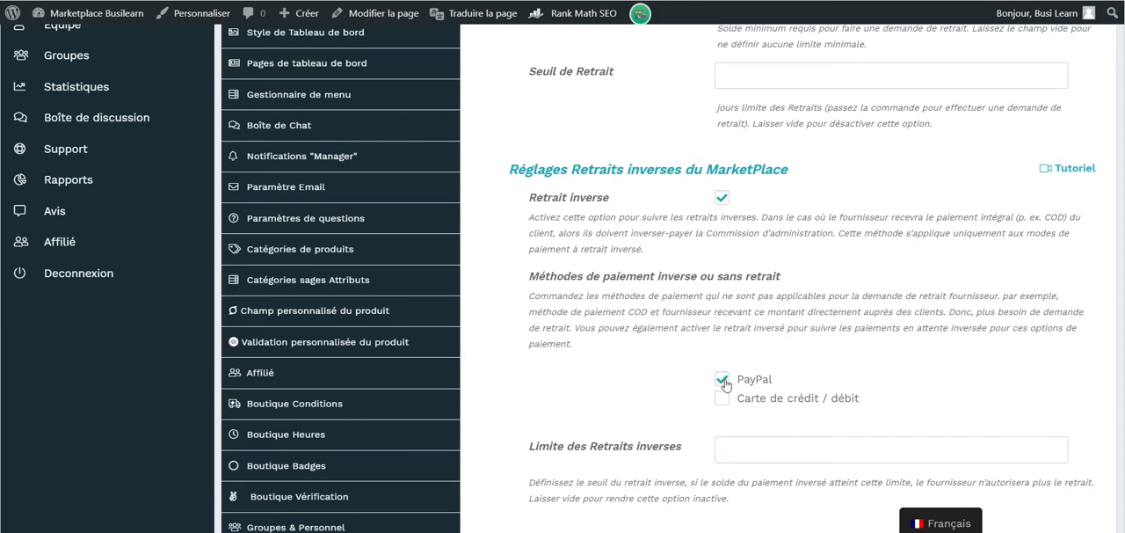
scroll(725, 380, "down", 1)
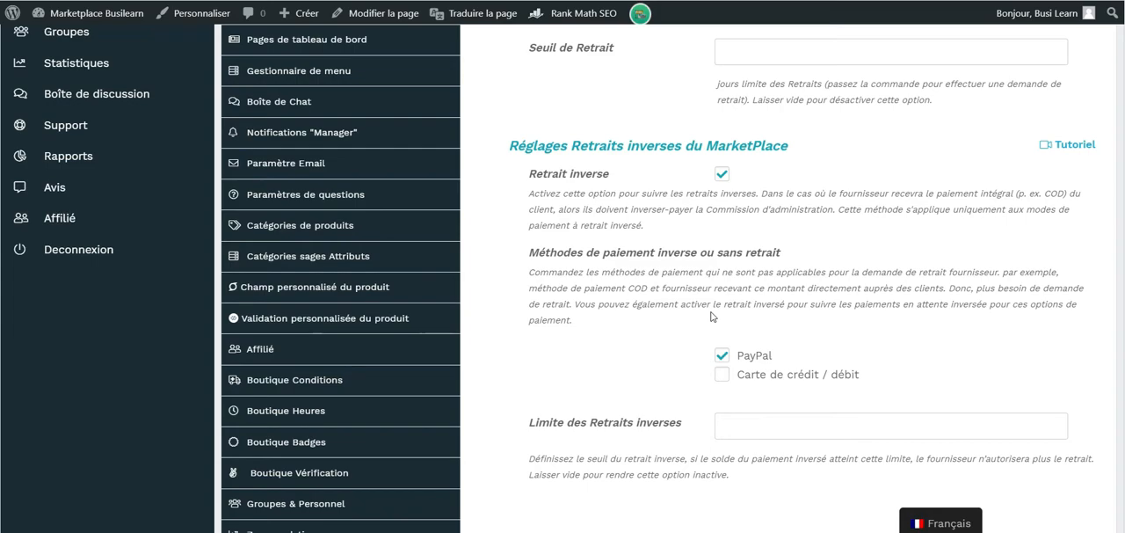
scroll(712, 316, "up", 4)
scroll(498, 171, "down", 5)
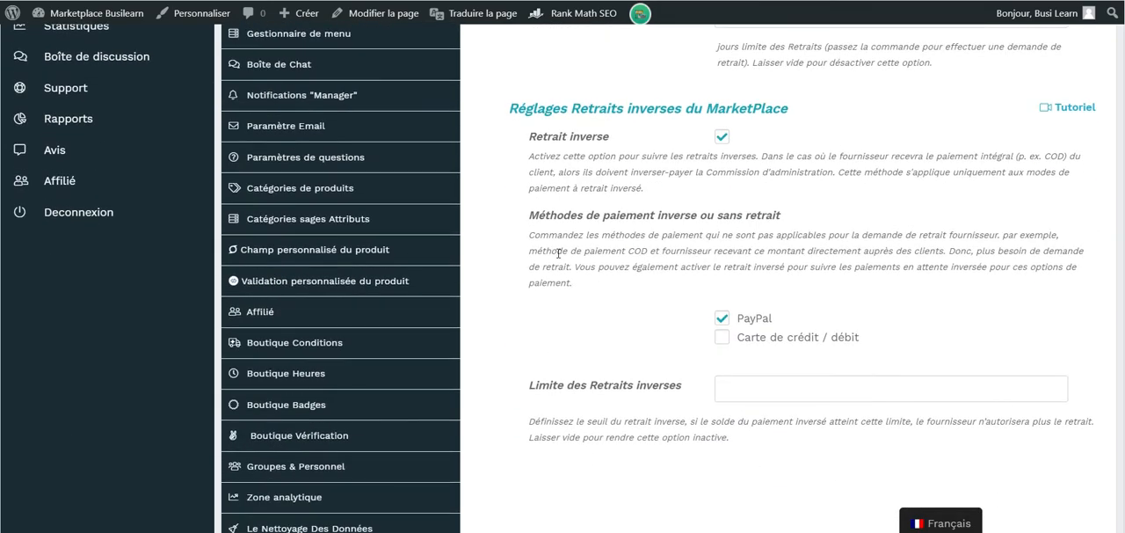
scroll(591, 261, "up", 1)
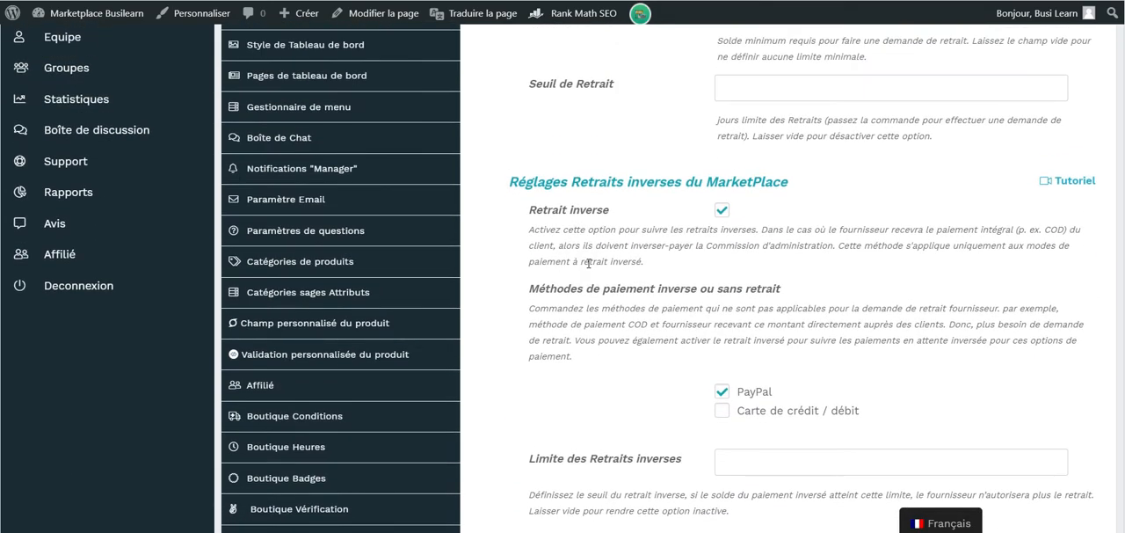
scroll(589, 261, "up", 2)
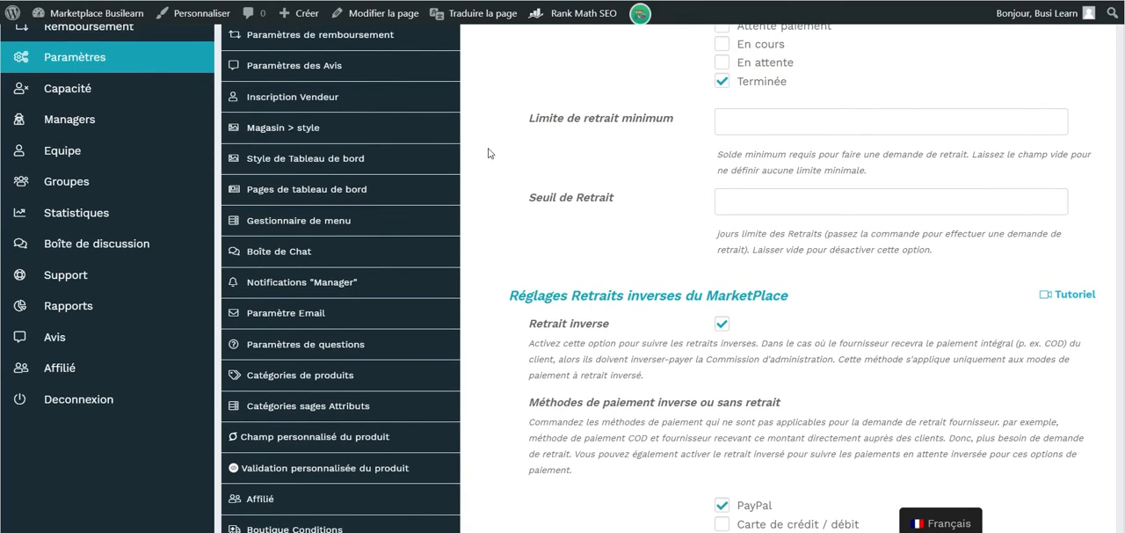
scroll(489, 154, "up", 3)
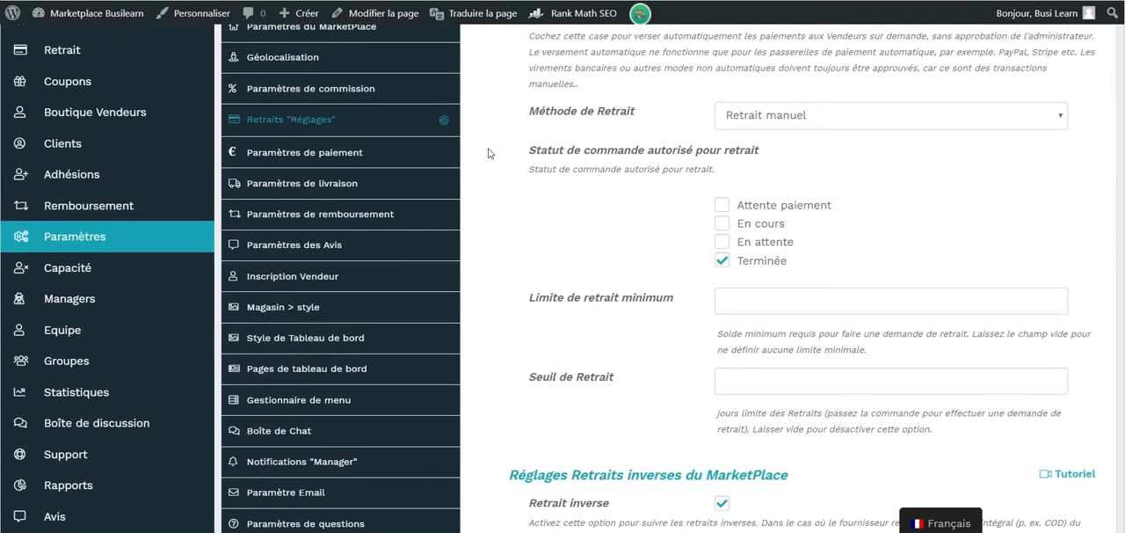
scroll(489, 154, "up", 2)
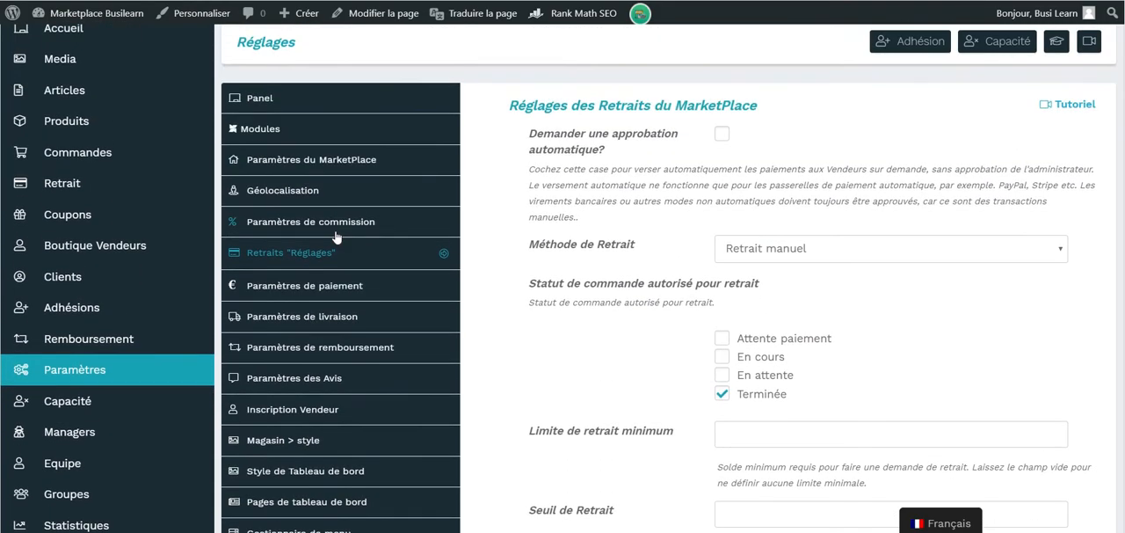
Return to the marketplace payment settings and check the Stripe Pay Split mode options
left_click(372, 292)
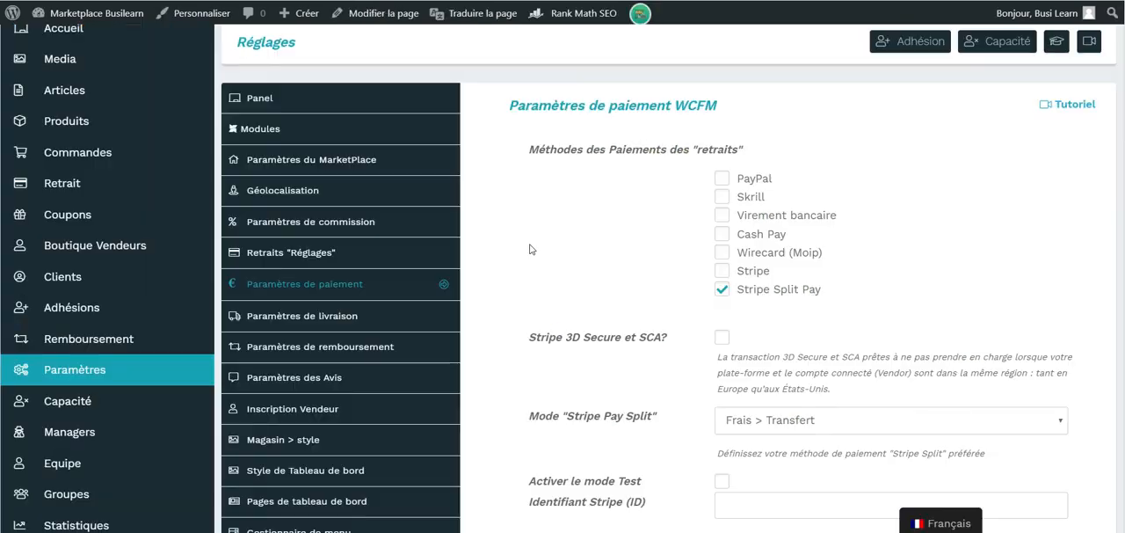
scroll(530, 246, "down", 2)
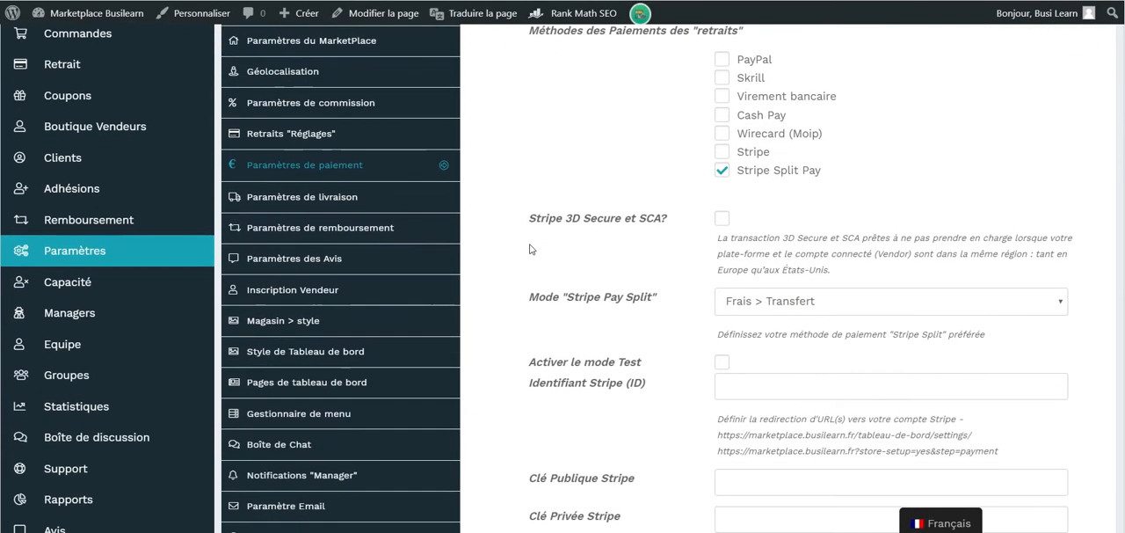
left_click(808, 305)
left_click(809, 305)
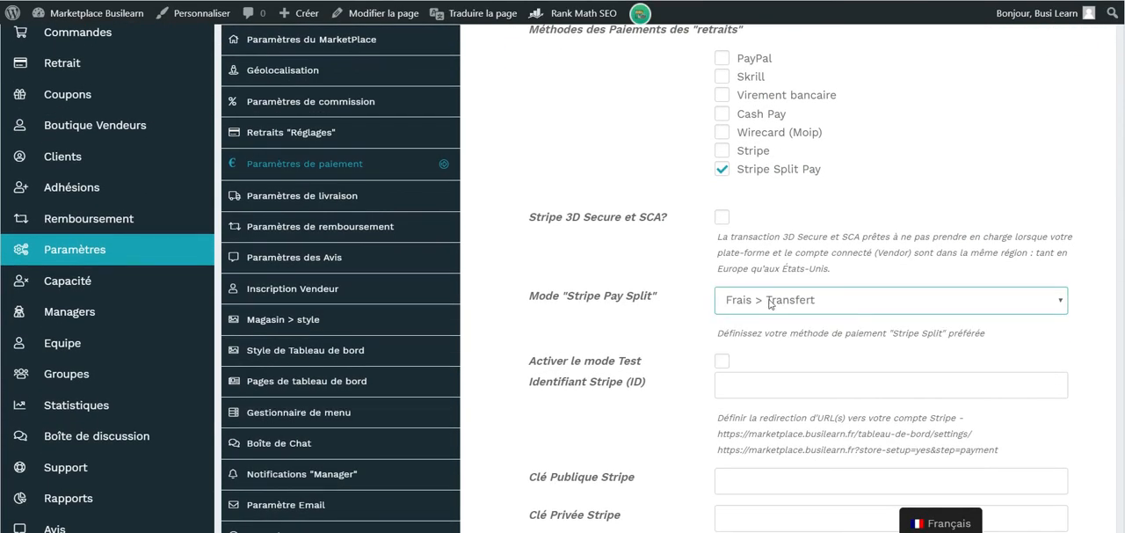
Try the Stripe test mode and the Stripe 3D Secure et SCA option in the payment settings
scroll(719, 351, "down", 1)
left_click(722, 280)
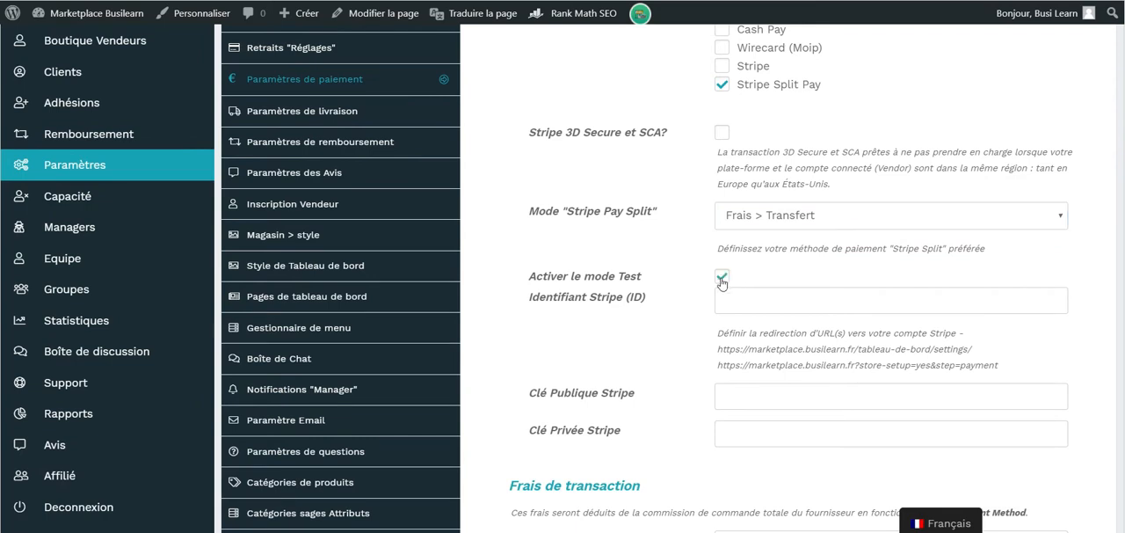
left_click(722, 280)
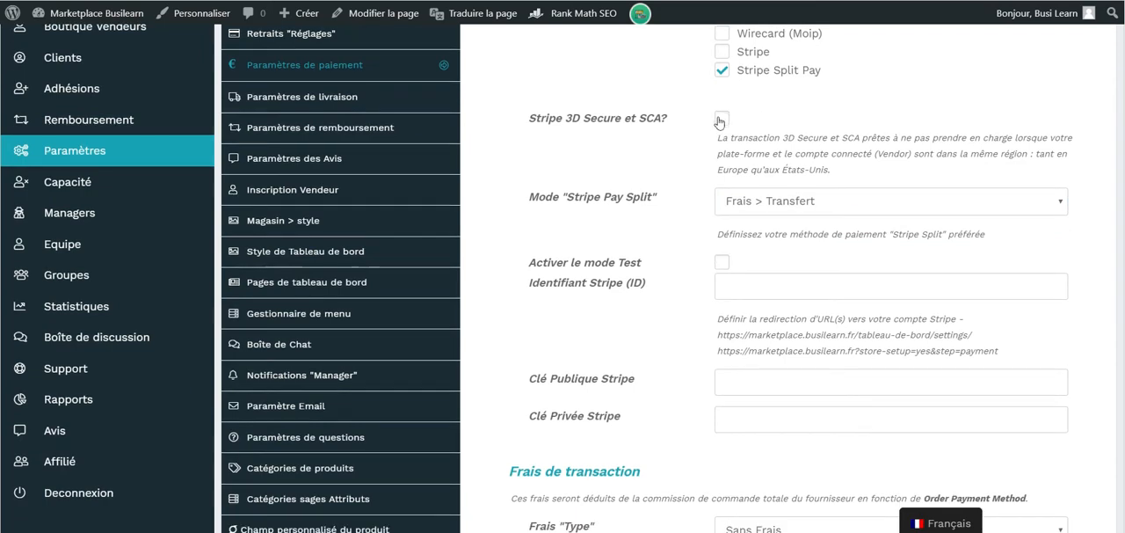
scroll(720, 122, "up", 1)
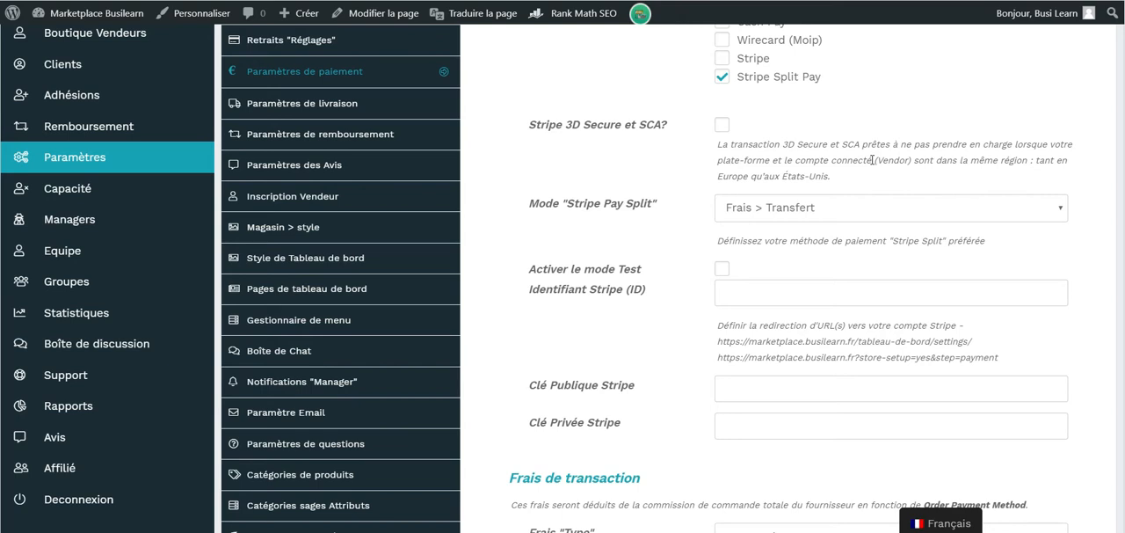
left_click(720, 127)
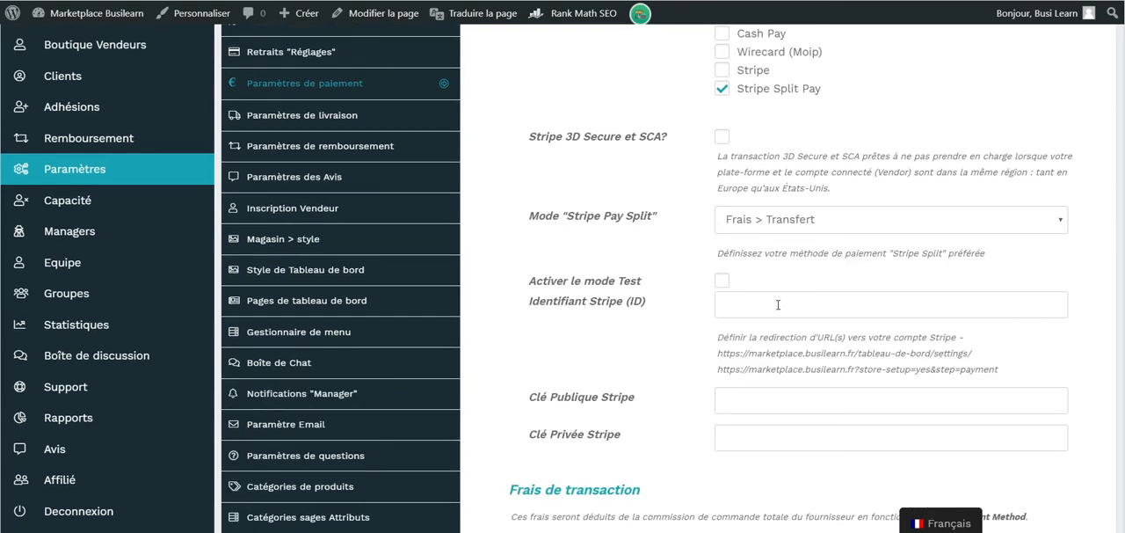
From the empty Stripe ID field, switch to the Stripe dashboard and open the Développeurs section
left_click(754, 300)
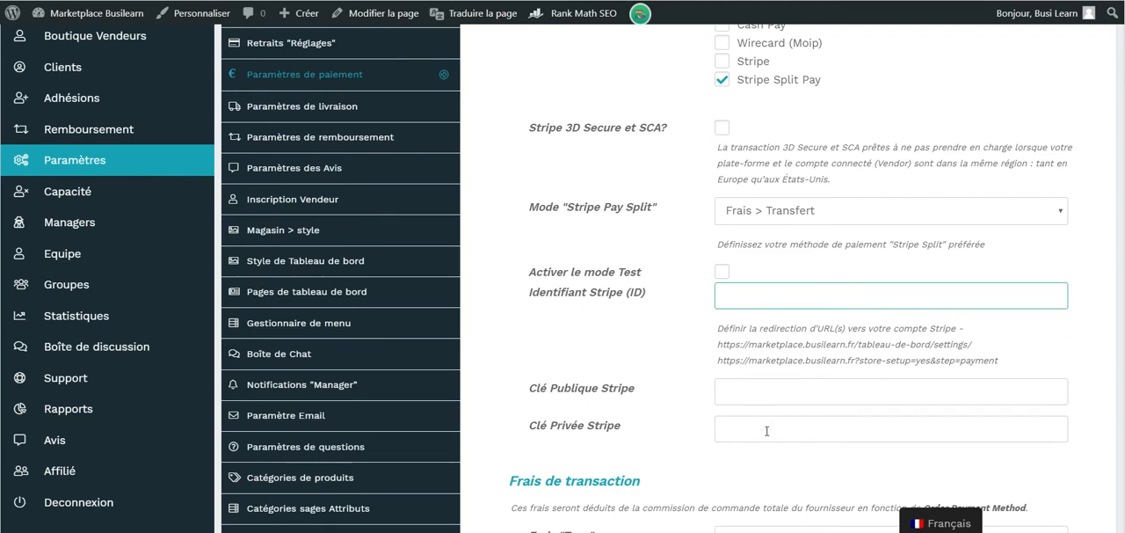
key("ctrl+Tab")
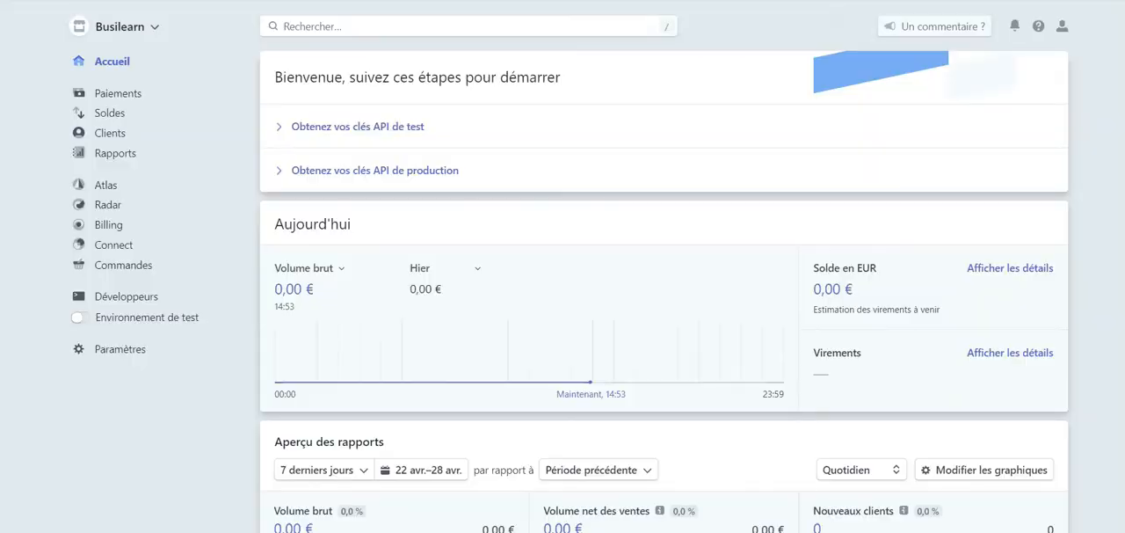
left_click(128, 298)
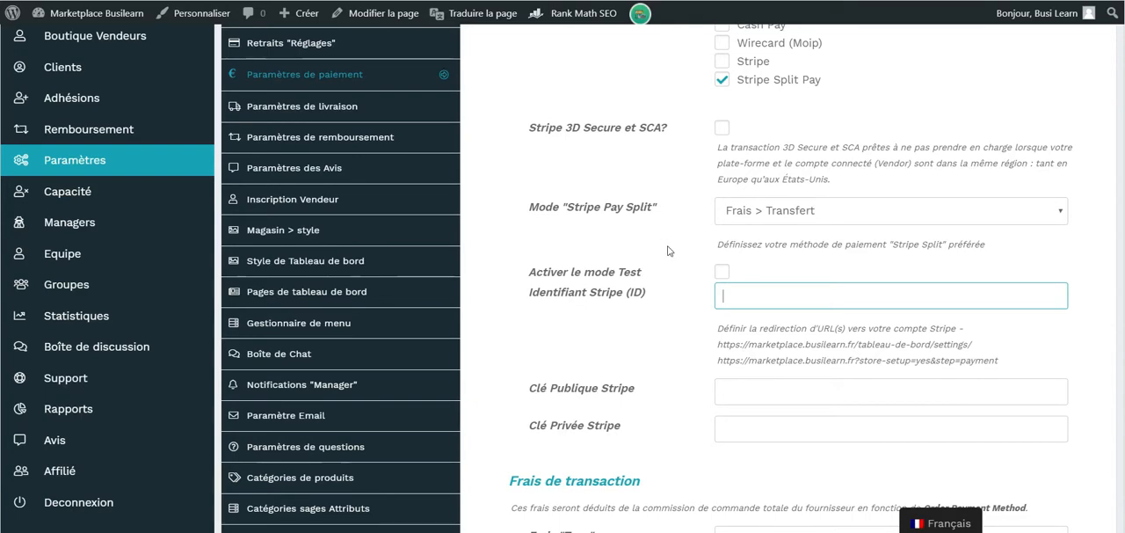
Check the Stripe public key, private key and ID fields in the marketplace settings, and open the Connect section in the Stripe dashboard
scroll(748, 347, "down", 1)
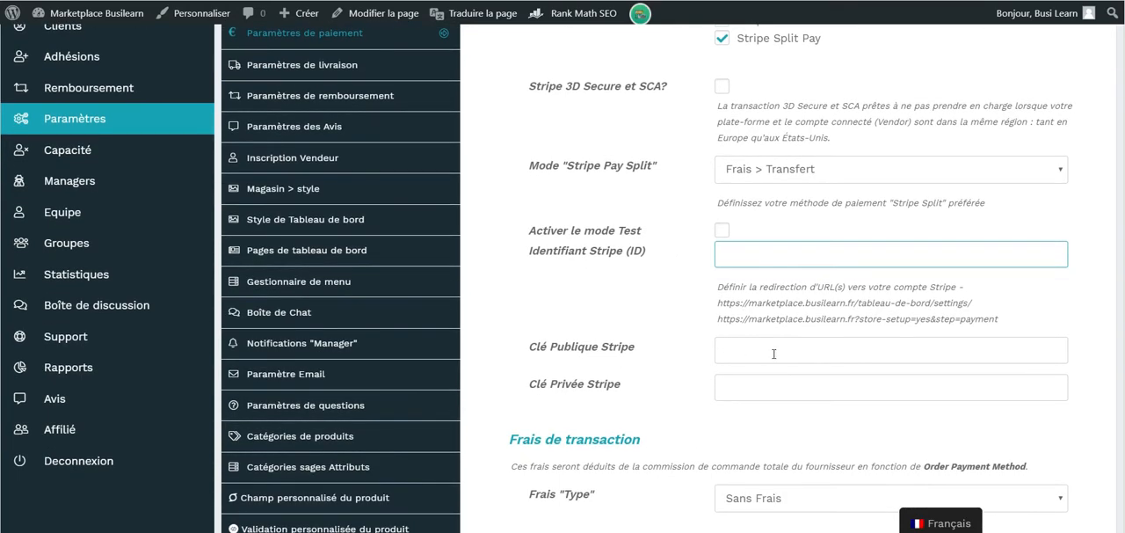
left_click(773, 353)
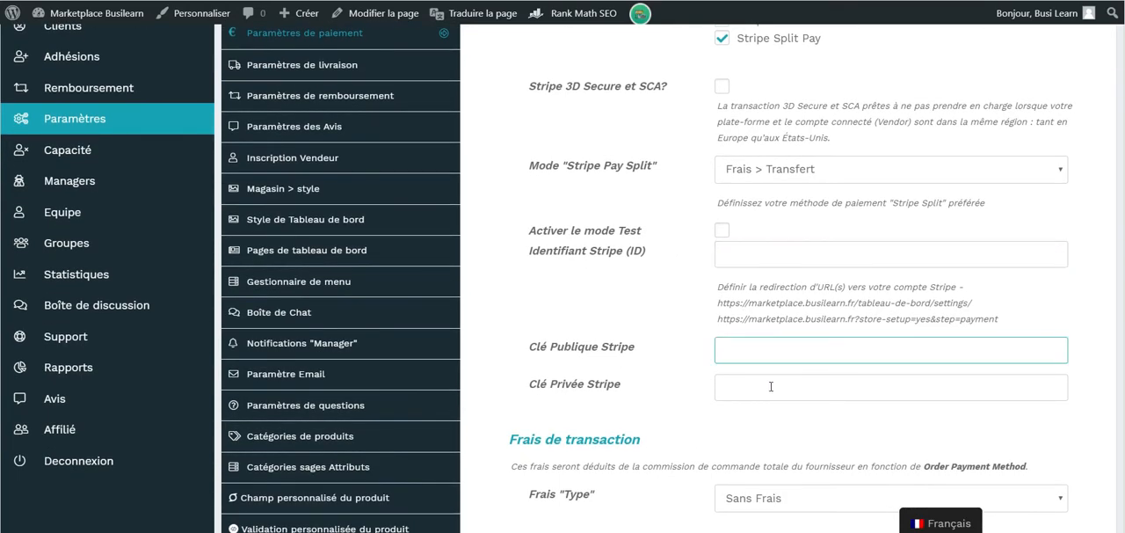
left_click(774, 387)
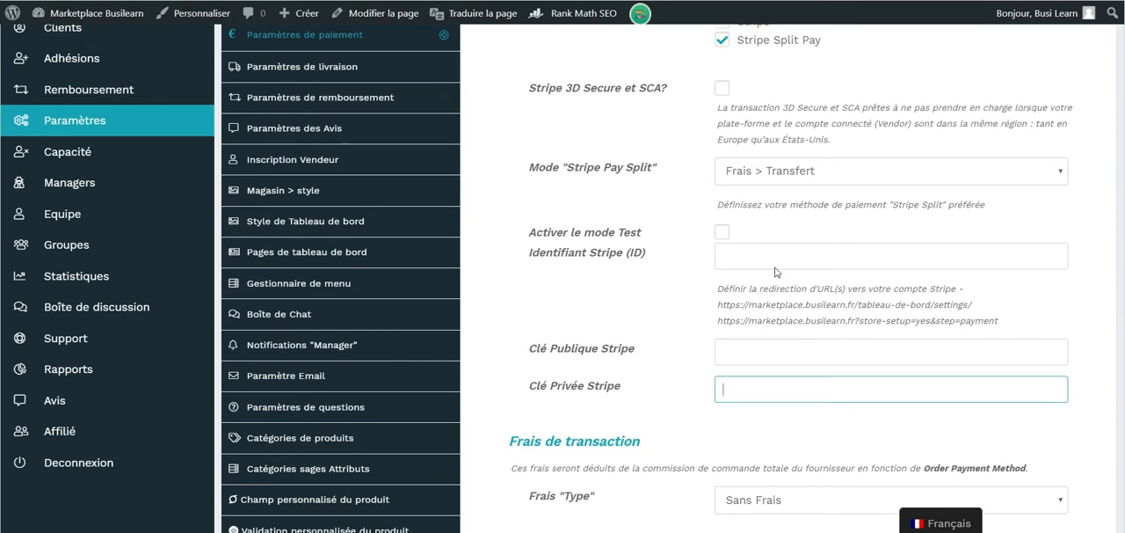
left_click(772, 265)
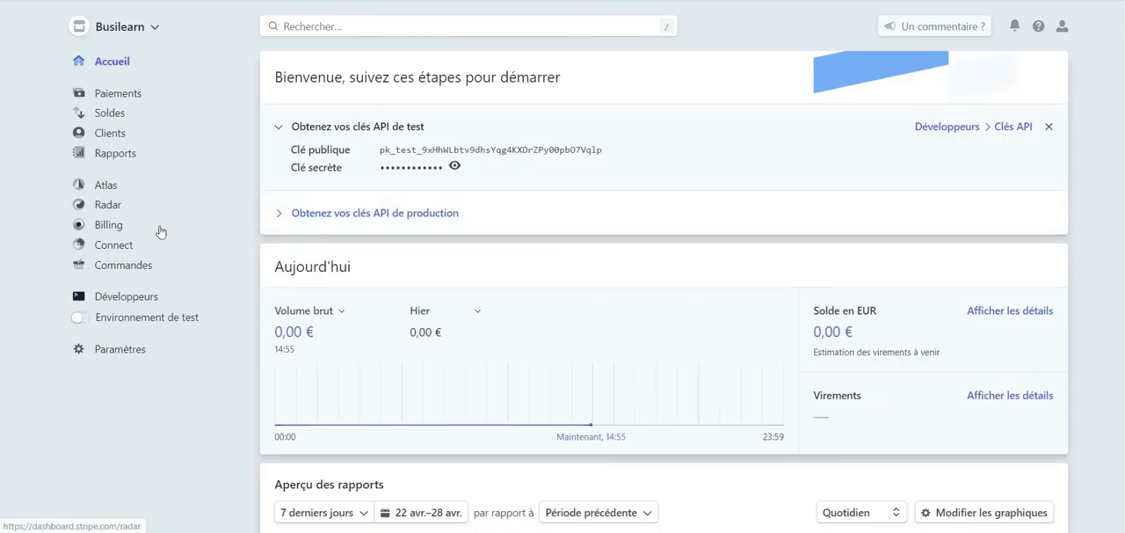
left_click(111, 246)
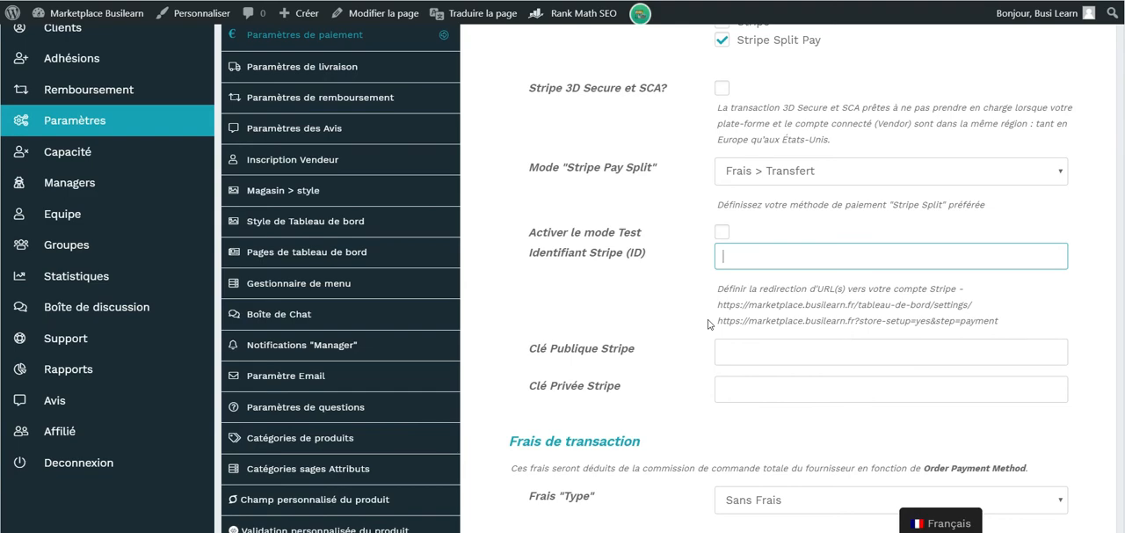
Set the transaction fee type to Pourcentage+Fixe under Frais de transaction
scroll(708, 324, "down", 4)
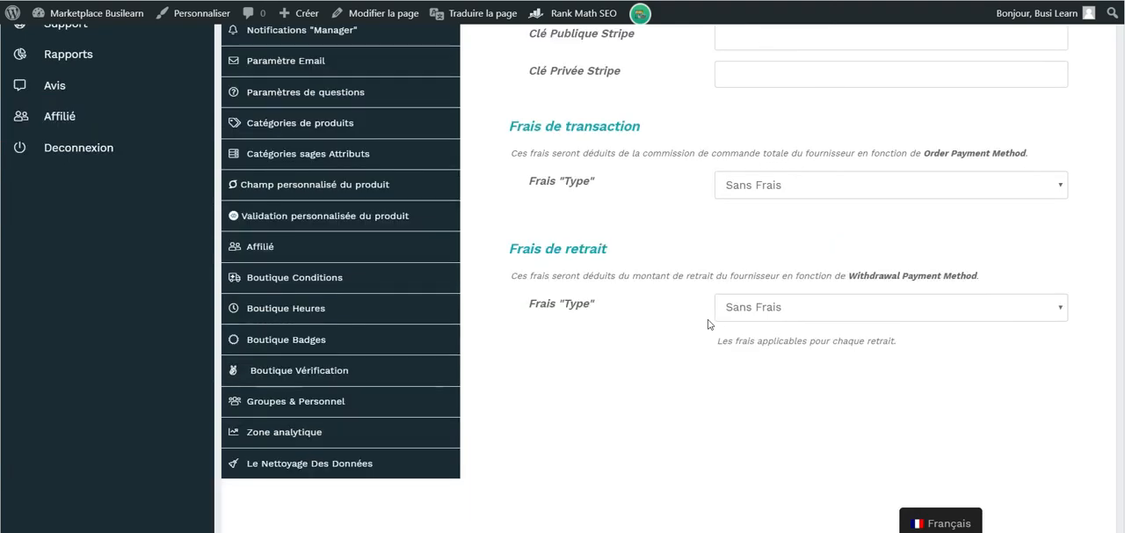
scroll(708, 322, "up", 1)
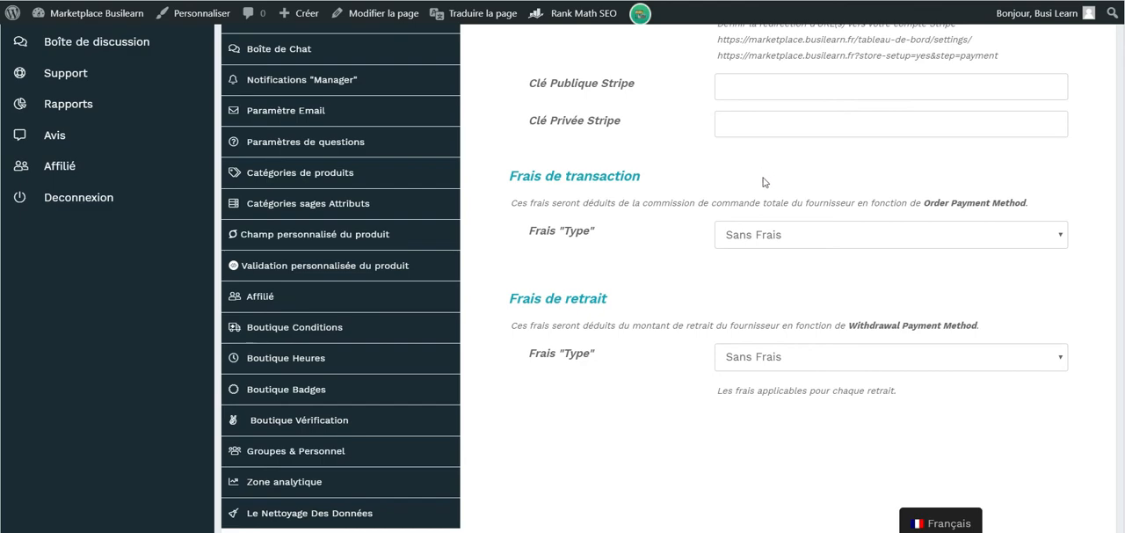
scroll(967, 200, "up", 1)
scroll(894, 190, "up", 1)
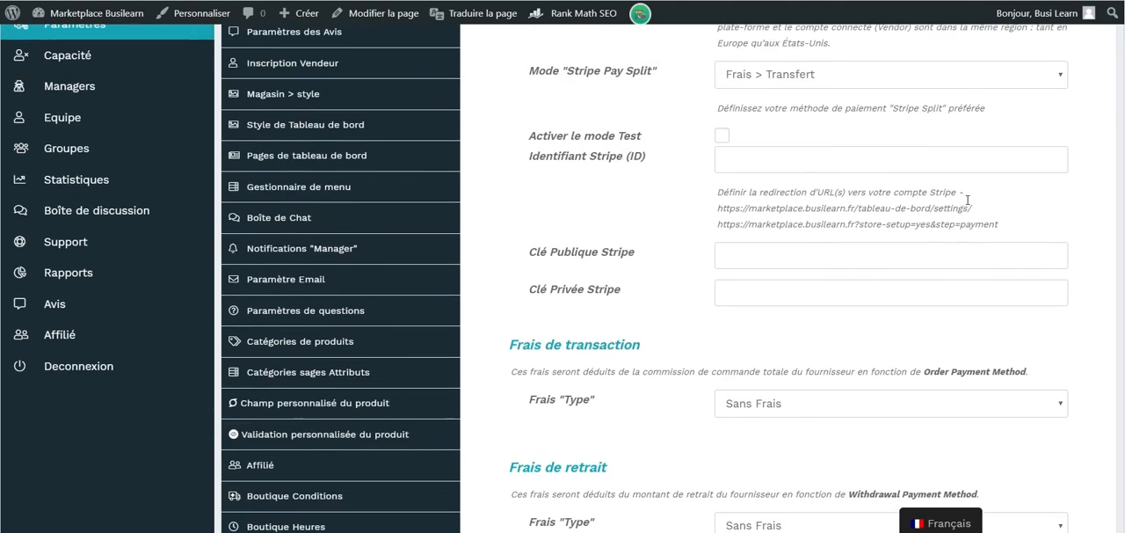
scroll(894, 258, "down", 2)
left_click(887, 275)
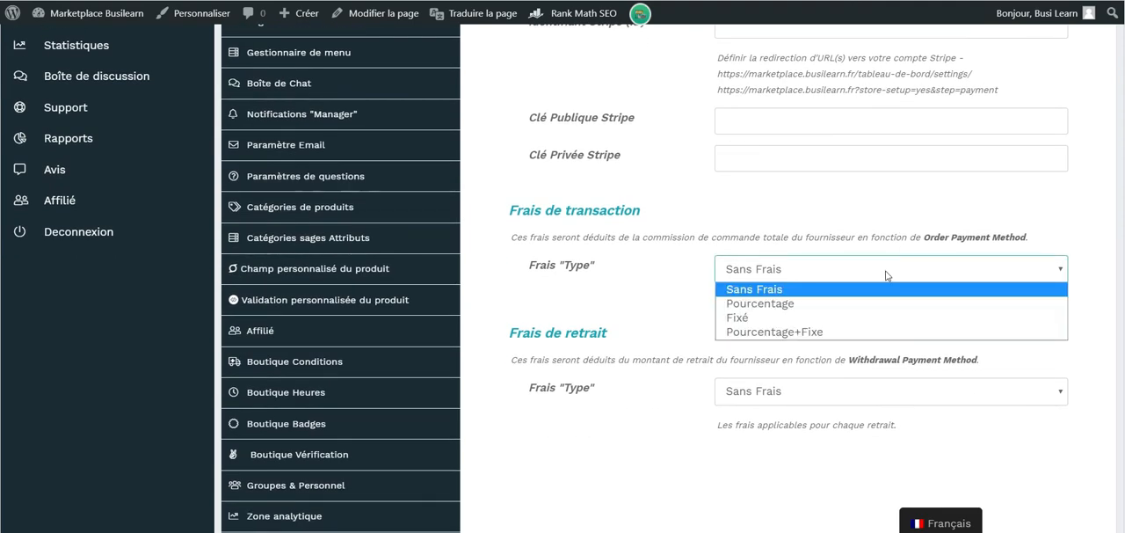
left_click(844, 332)
scroll(861, 267, "down", 1)
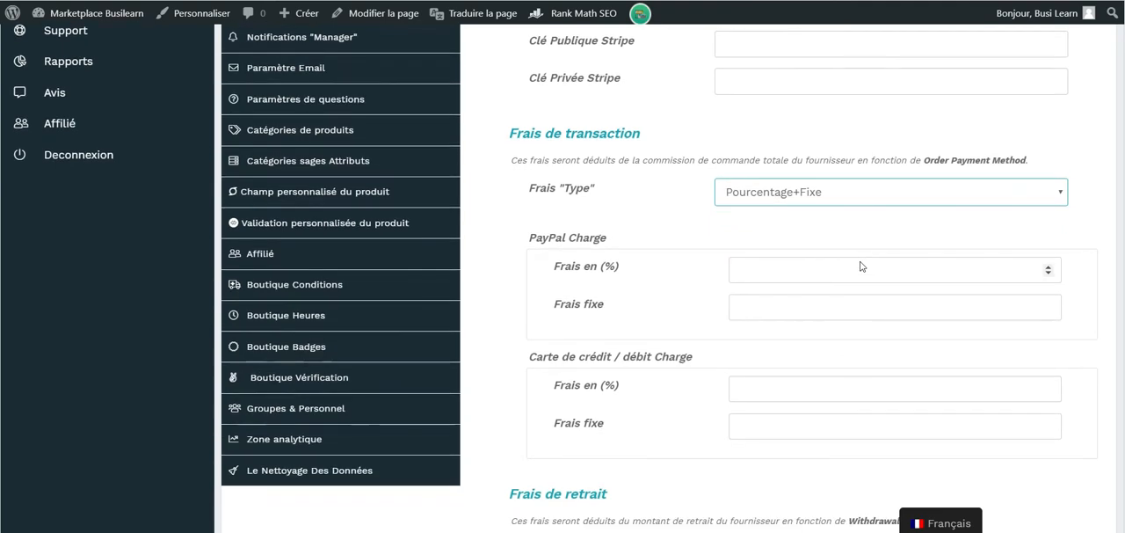
Set the transaction fee type to Pourcentage and the Carte de crédit / débit charge to 3 %
left_click(790, 386)
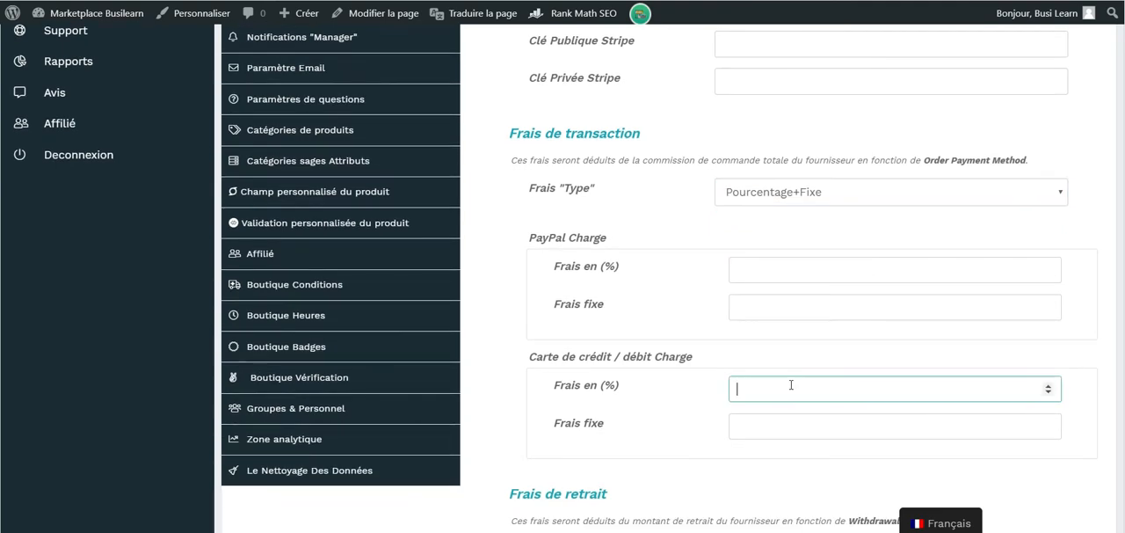
left_click(799, 197)
left_click(793, 227)
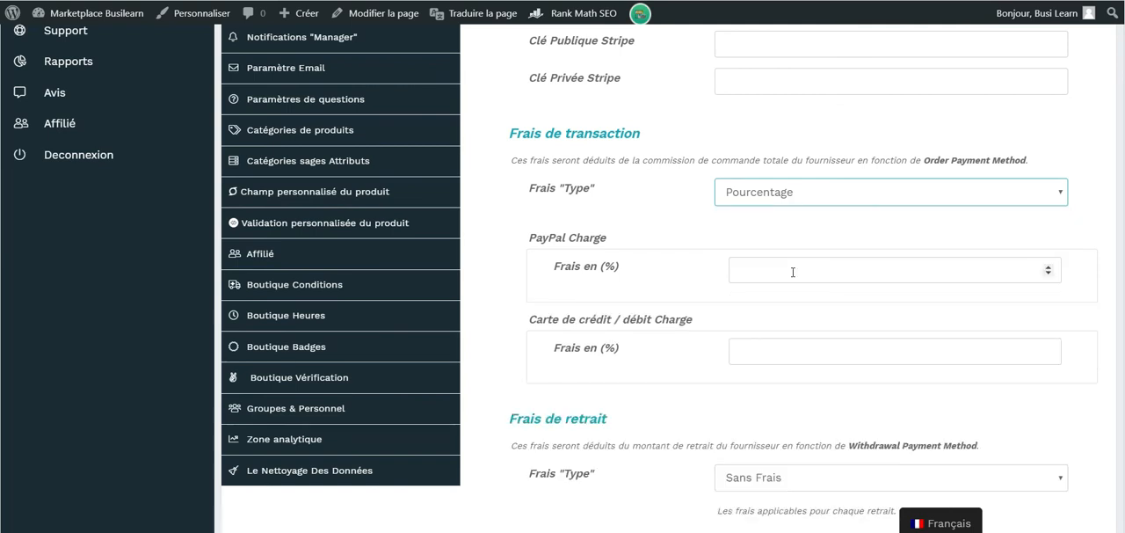
left_click(783, 353)
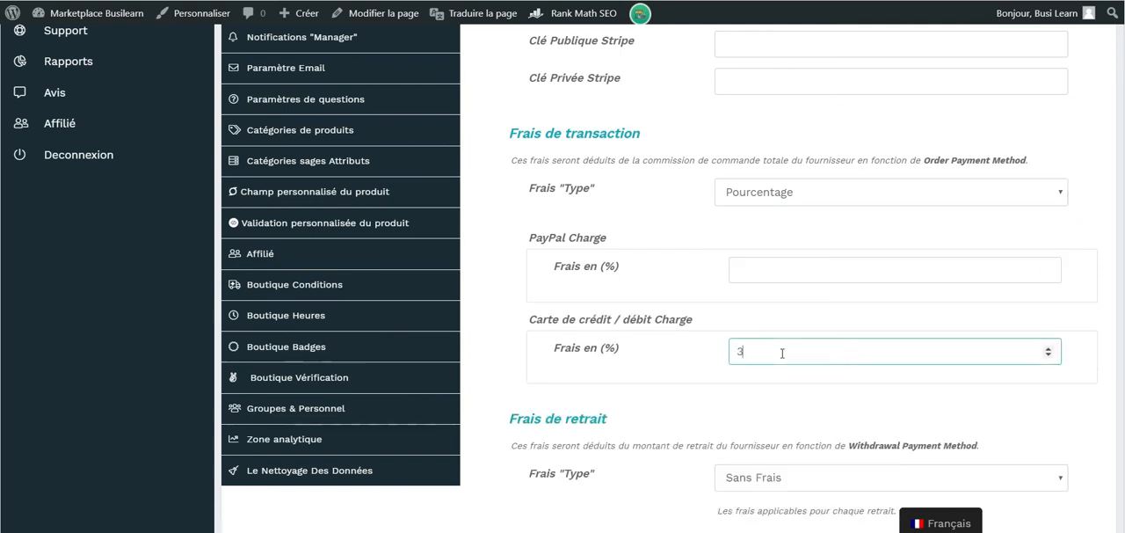
key("Tab")
Set the fee type under Frais de retrait to Pourcentage
scroll(761, 319, "down", 2)
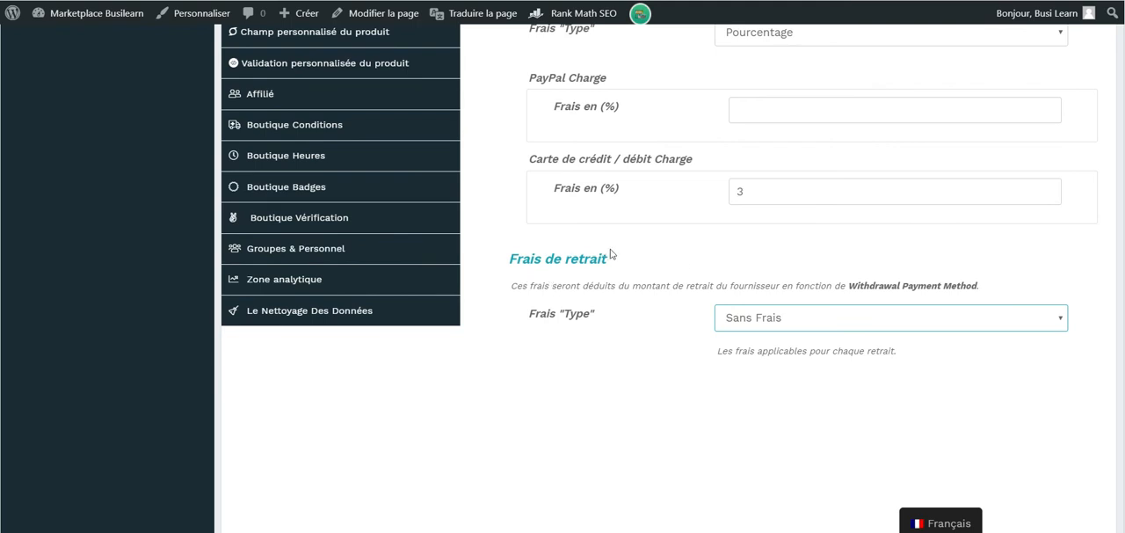
left_click(801, 320)
left_click(786, 354)
left_click(796, 317)
Enable Virement bancaire as a withdrawal payment method and check its fee fields under Frais de retrait
scroll(793, 317, "up", 6)
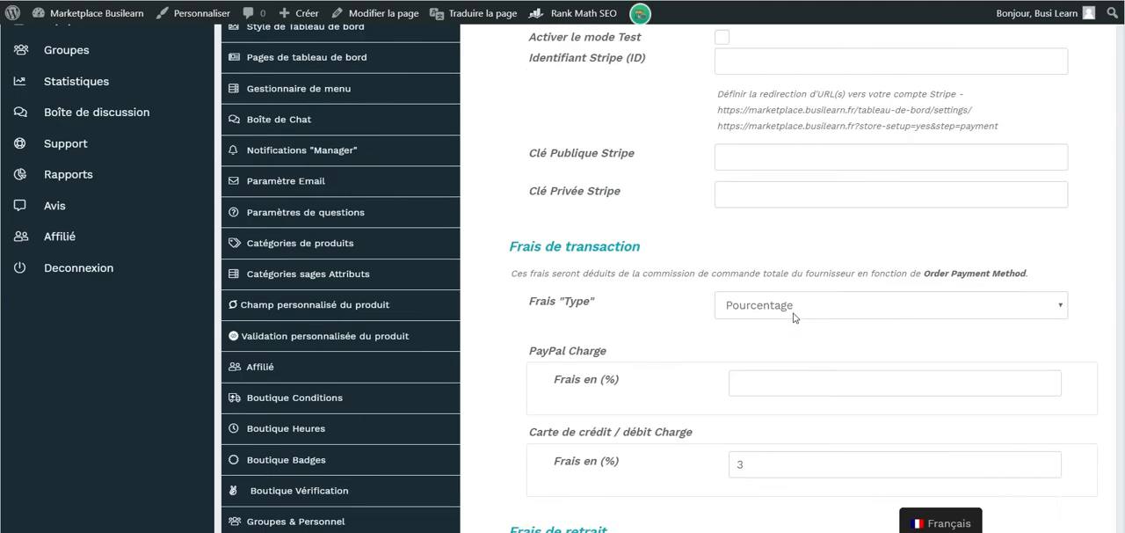
scroll(793, 317, "up", 3)
left_click(722, 338)
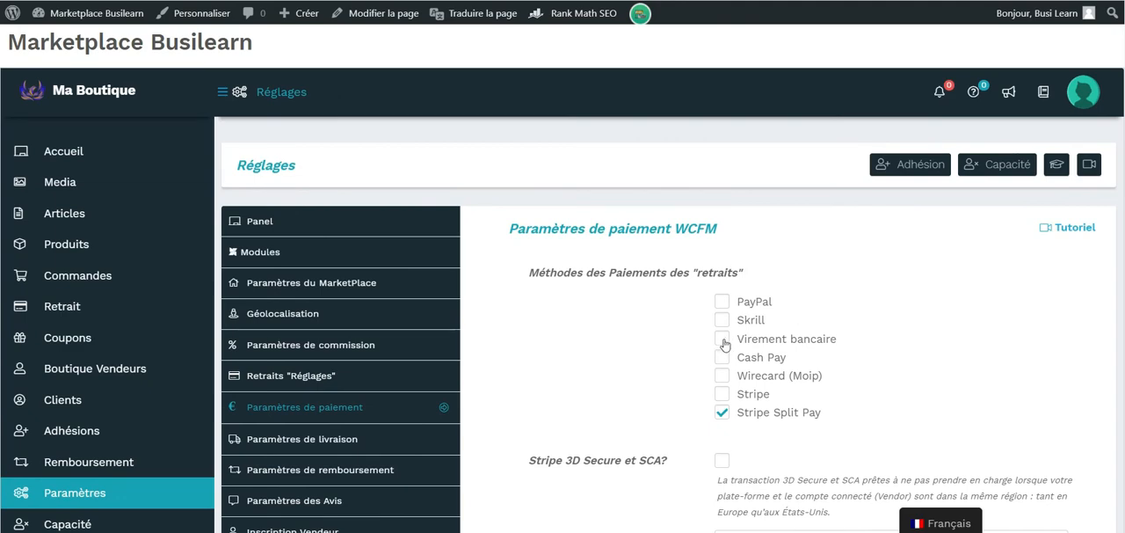
scroll(931, 415, "down", 10)
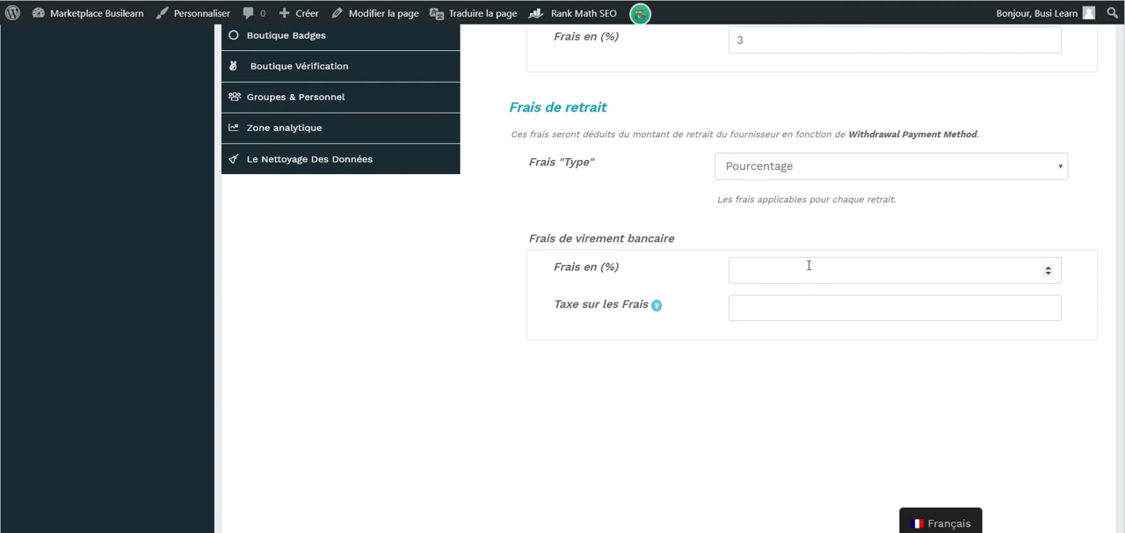
Enable Skrill as an additional withdrawal payment method in the WCFM payment settings
scroll(809, 265, "up", 2)
scroll(809, 265, "up", 1)
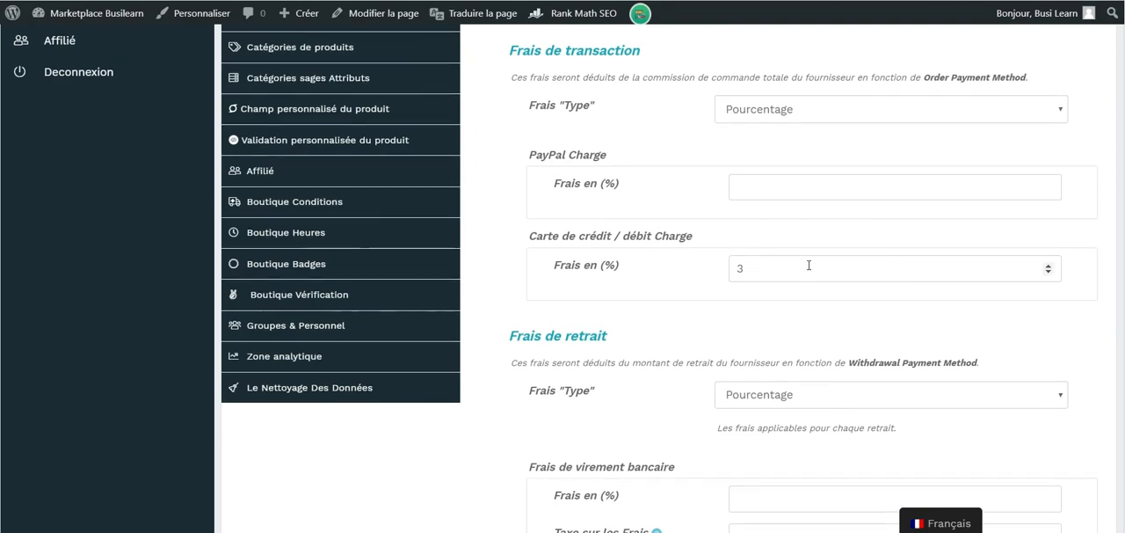
scroll(809, 264, "up", 2)
scroll(809, 265, "up", 3)
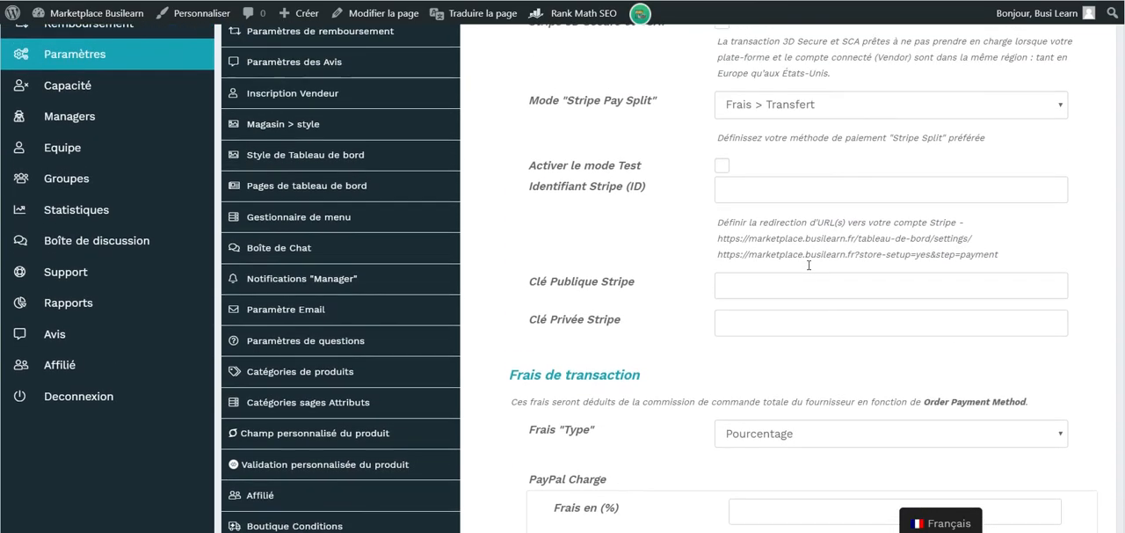
scroll(642, 261, "up", 3)
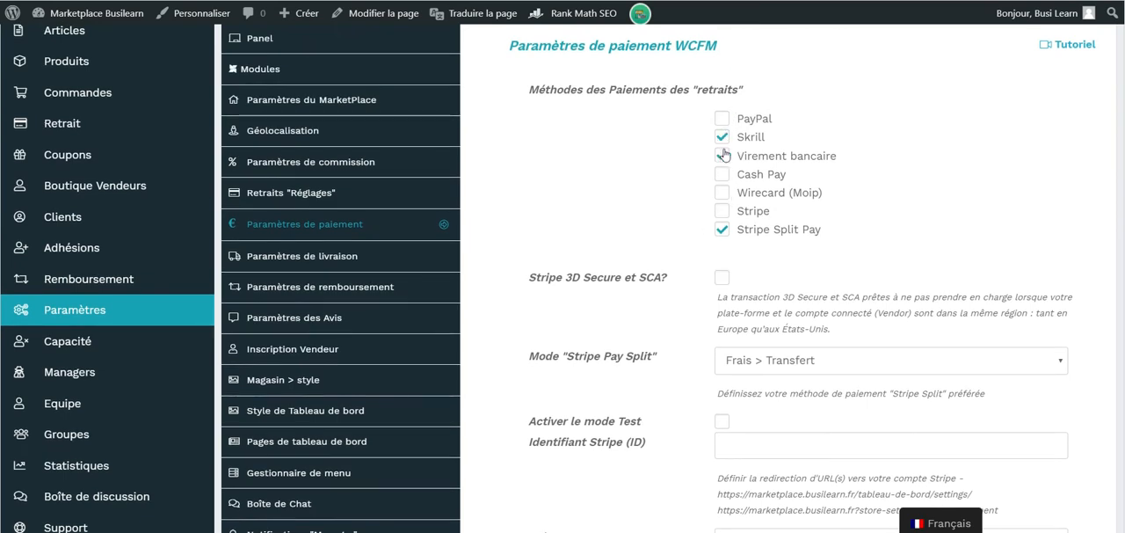
scroll(722, 151, "down", 2)
scroll(725, 155, "up", 1)
scroll(724, 155, "up", 1)
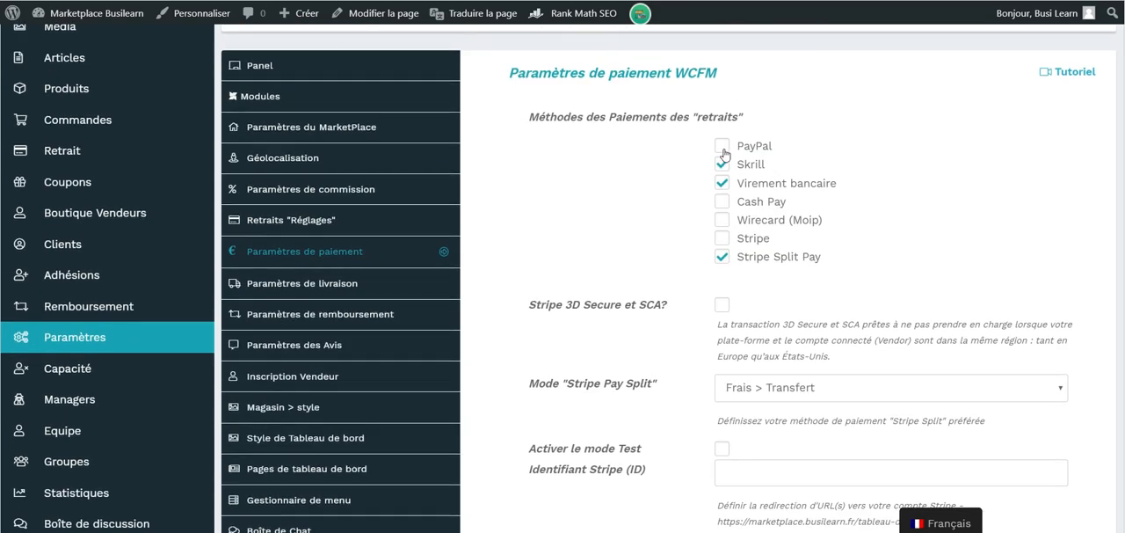